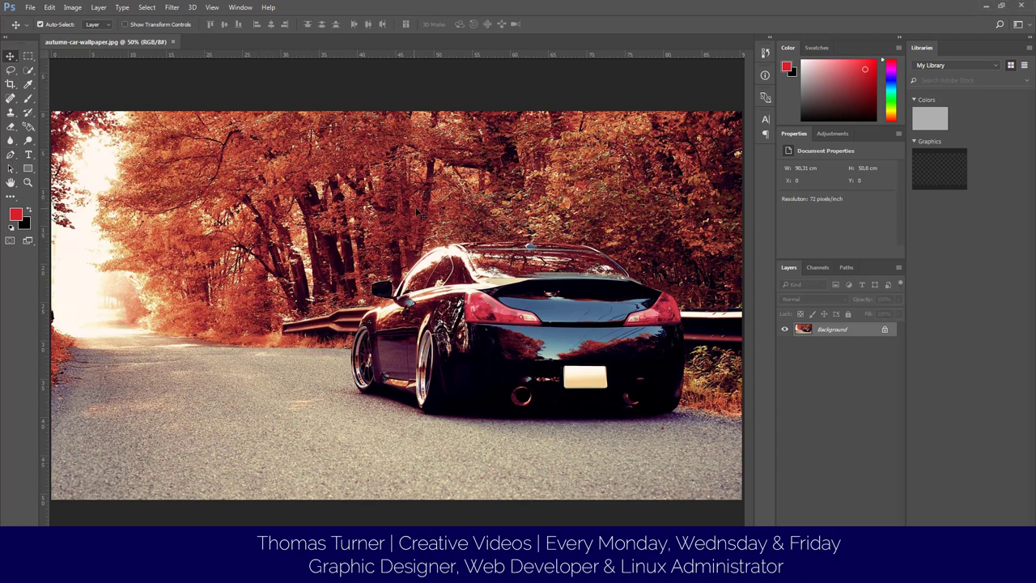
- With the Pen tool, place anchors from under the rear wheel along the car's bottom edge and up its right rear side
{"action": "left_click", "coordinate": [10, 159]}
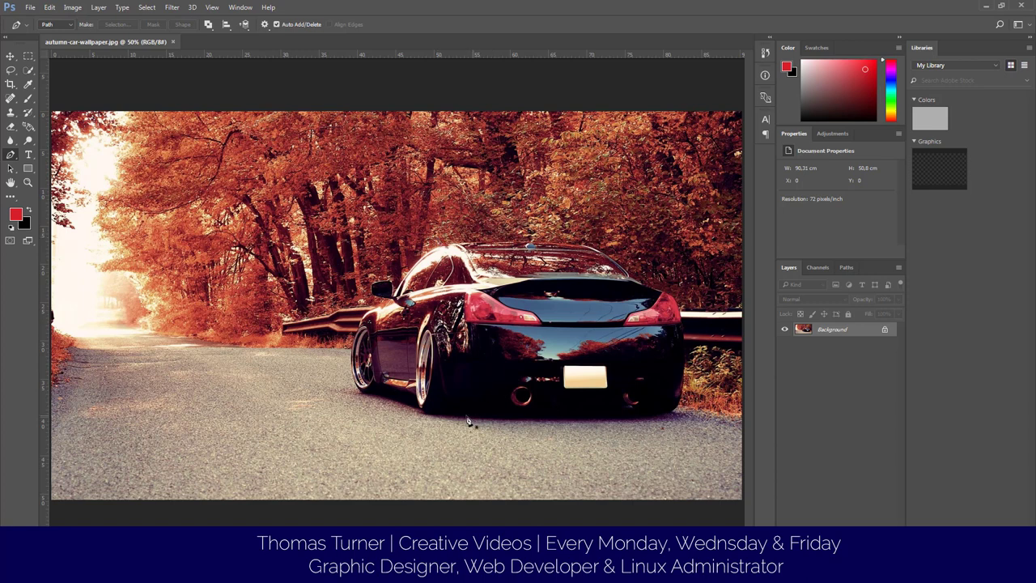
{"action": "left_click", "coordinate": [423, 414]}
{"action": "left_click", "coordinate": [461, 416]}
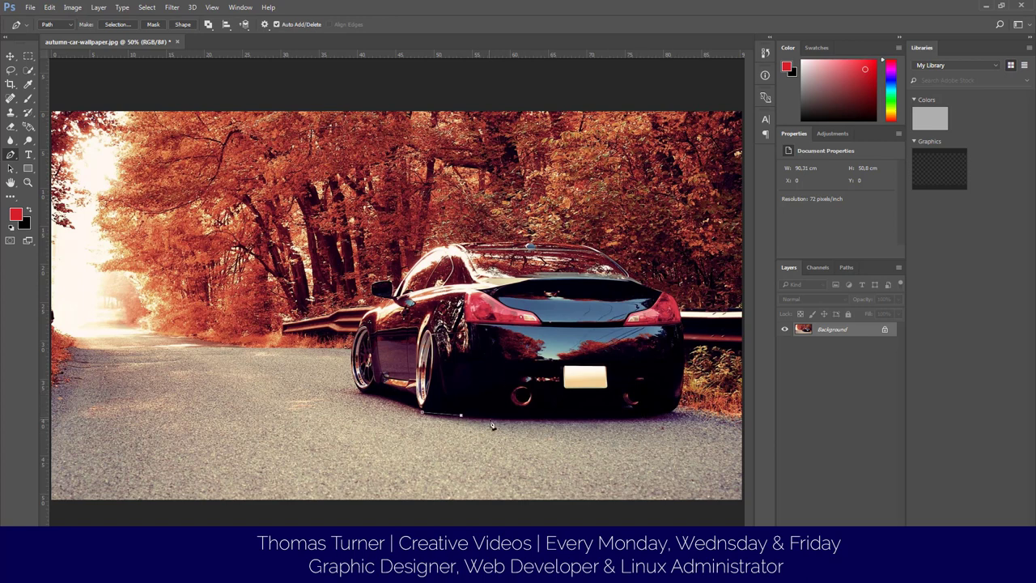
{"action": "left_click", "coordinate": [490, 420]}
{"action": "left_click", "coordinate": [526, 420]}
{"action": "left_click", "coordinate": [564, 420]}
{"action": "left_click", "coordinate": [615, 420]}
{"action": "left_click", "coordinate": [644, 419]}
{"action": "left_click", "coordinate": [686, 334]}
{"action": "left_click", "coordinate": [671, 294]}
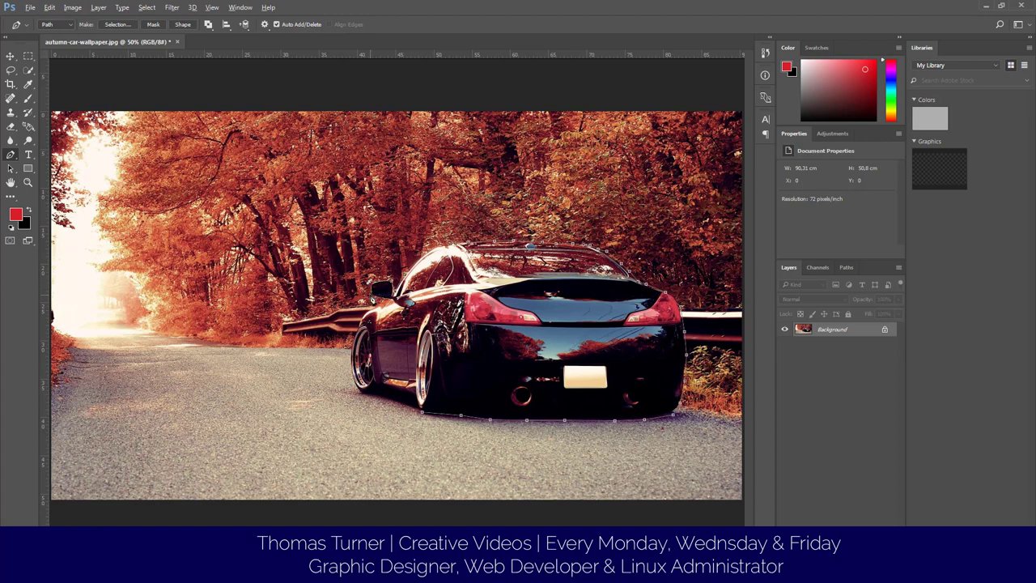
- Zoomed in, drag a curved anchor around the left rear tyre to close the outline
{"action": "scroll", "coordinate": [372, 299], "scroll_direction": "up", "scroll_amount": 2}
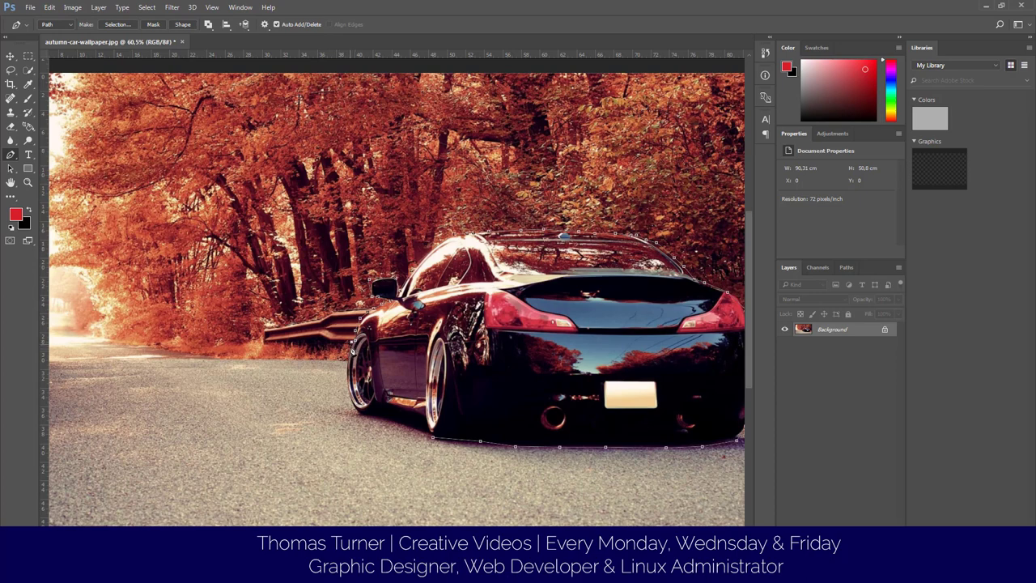
{"action": "left_click", "coordinate": [372, 417]}
{"action": "left_click_drag", "start_coordinate": [372, 417], "coordinate": [443, 477]}
{"action": "scroll", "coordinate": [522, 412], "scroll_direction": "down", "scroll_amount": 3}
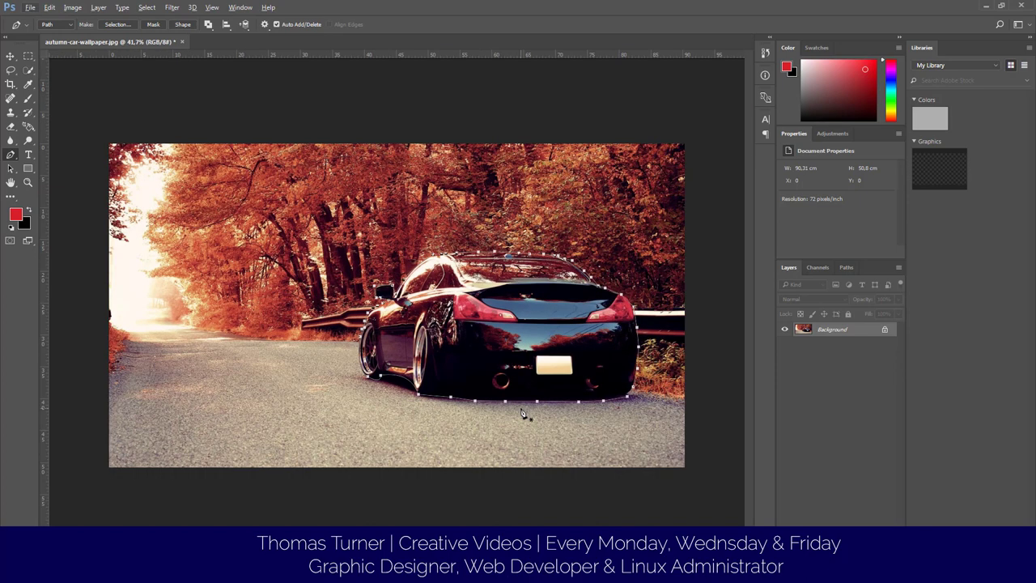
- Turn the car path into an active selection with Make Selection
{"action": "right_click", "coordinate": [545, 354]}
{"action": "left_click", "coordinate": [710, 291]}
{"action": "right_click", "coordinate": [603, 331]}
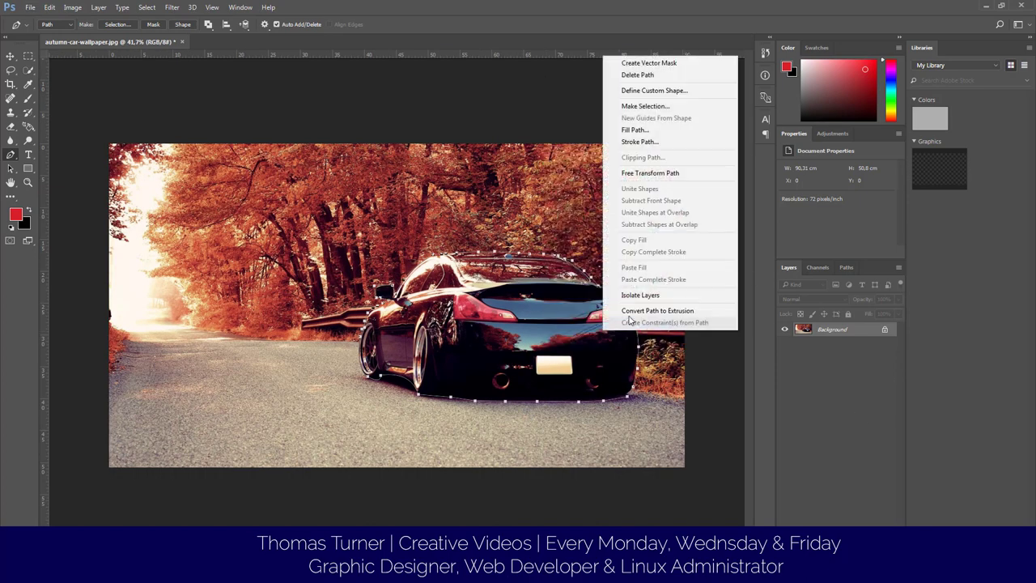
{"action": "left_click", "coordinate": [774, 379]}
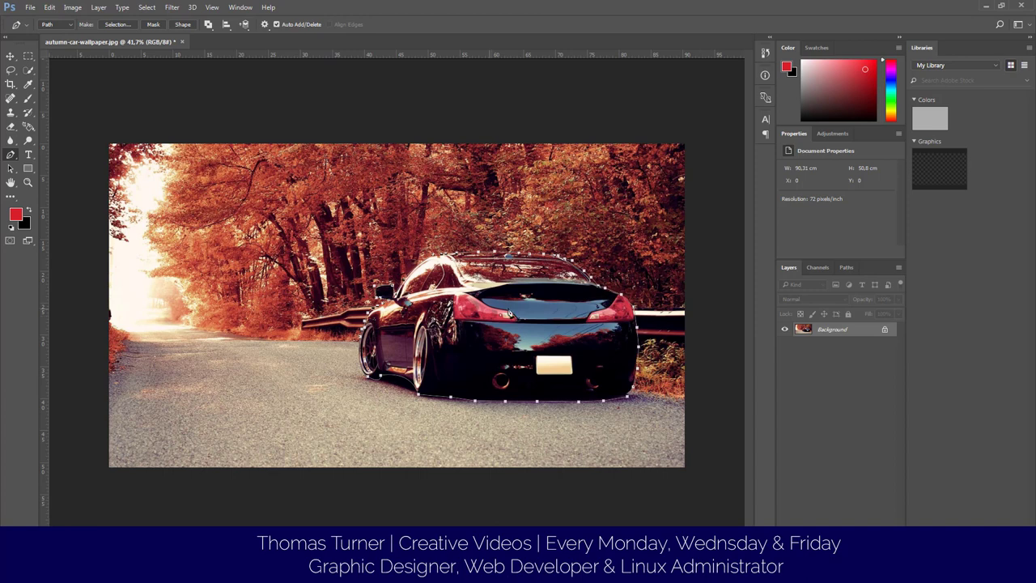
{"action": "right_click", "coordinate": [510, 312]}
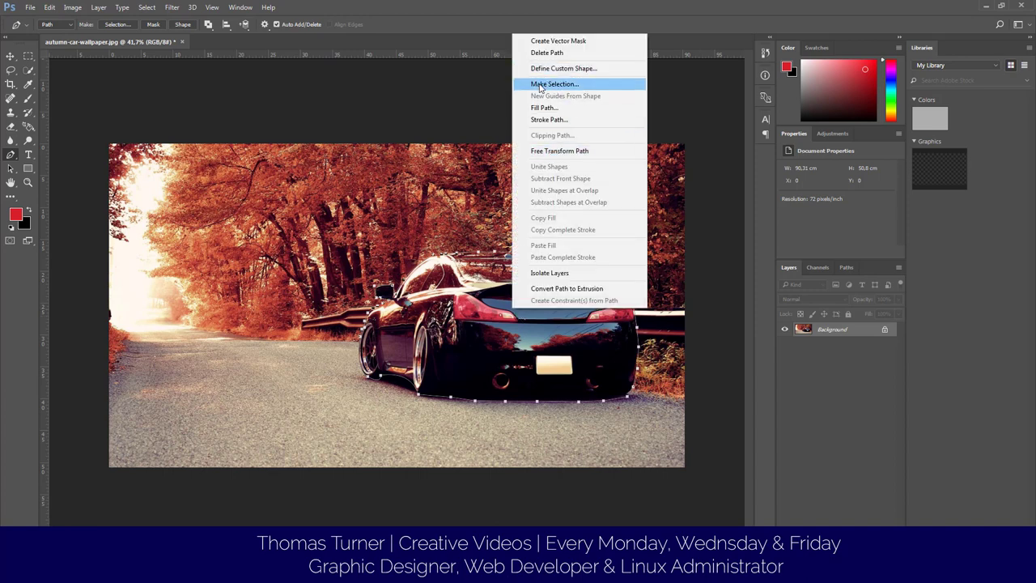
{"action": "left_click", "coordinate": [543, 85]}
{"action": "left_click", "coordinate": [578, 176]}
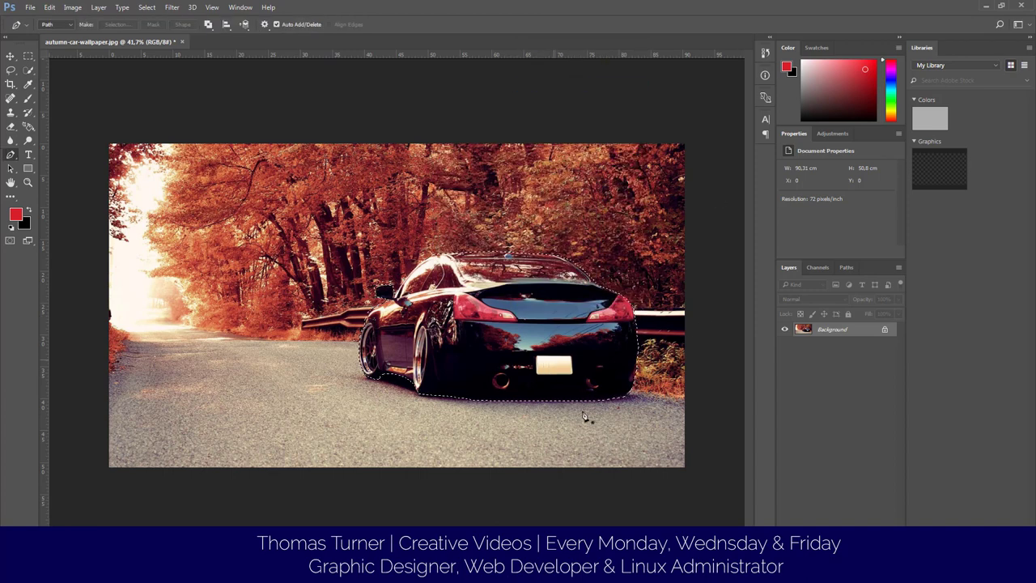
- Test-move the selected car with the Move tool, then undo the move
{"action": "left_click", "coordinate": [98, 7]}
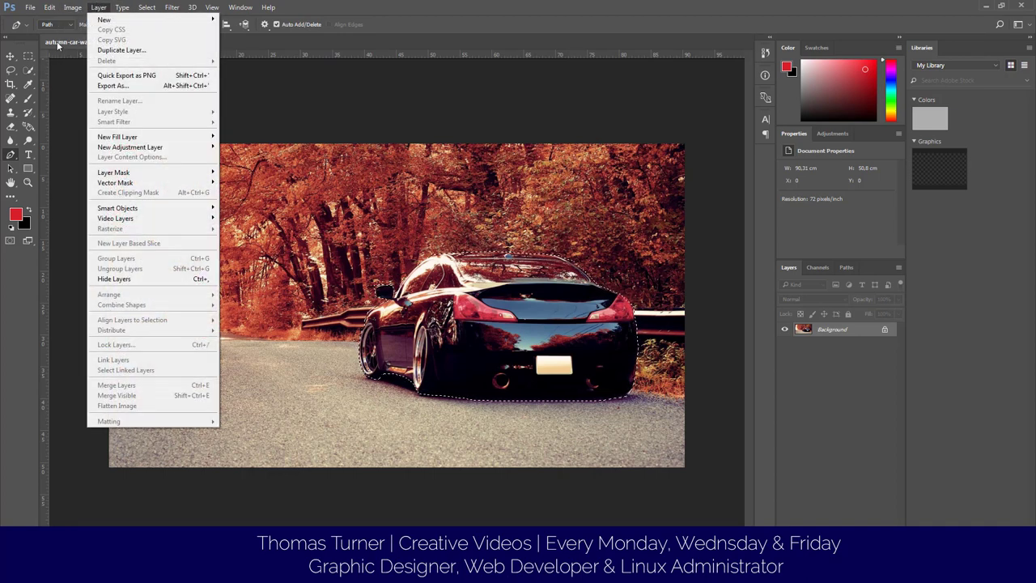
{"action": "key", "text": "v"}
{"action": "left_click_drag", "start_coordinate": [513, 355], "coordinate": [637, 348]}
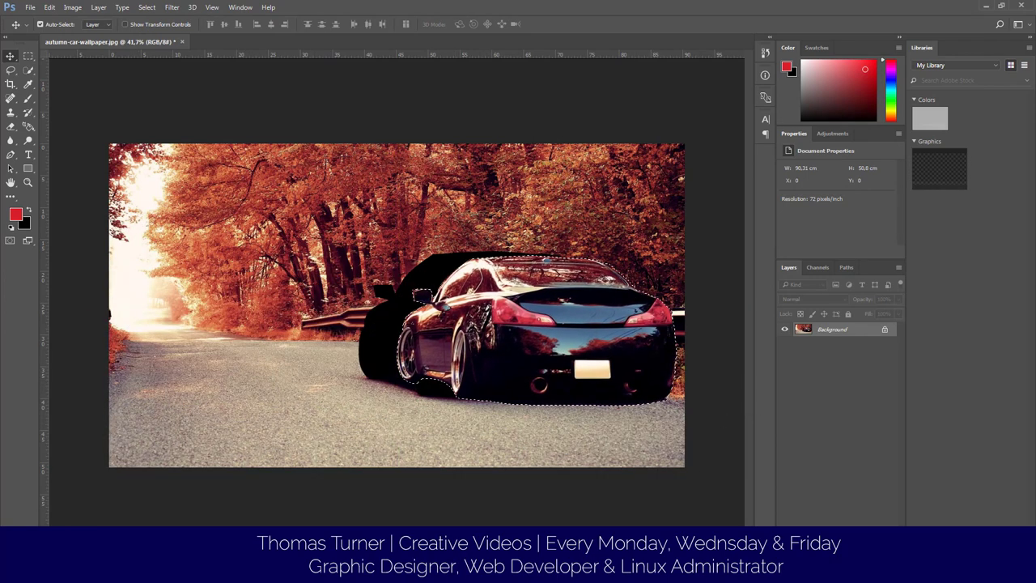
{"action": "key", "text": "ctrl+z"}
- Add an empty Layer 1 and begin converting the Background into an editable layer
{"action": "key", "text": "ctrl+j"}
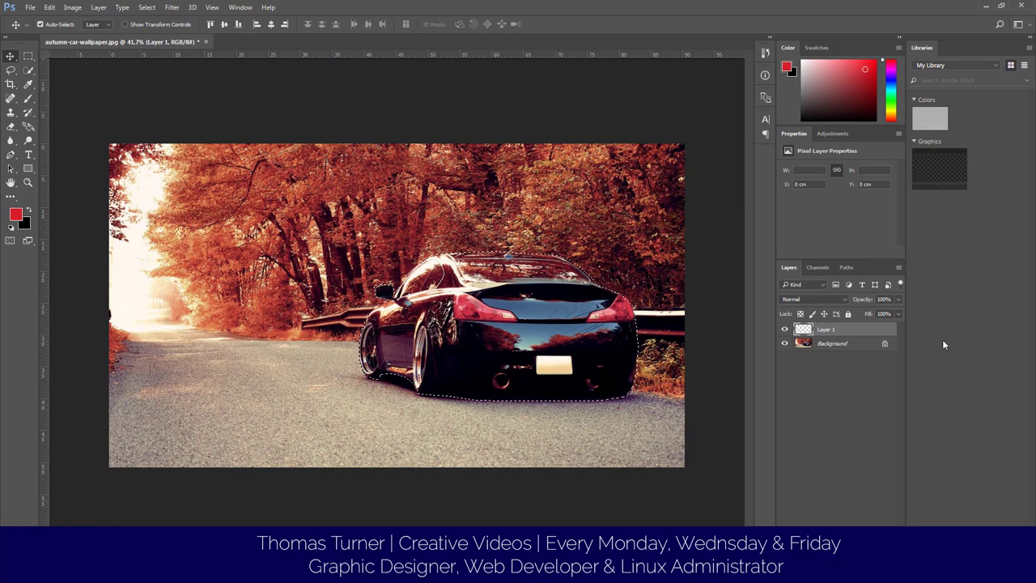
{"action": "left_click", "coordinate": [886, 343]}
{"action": "double_click", "coordinate": [887, 343]}
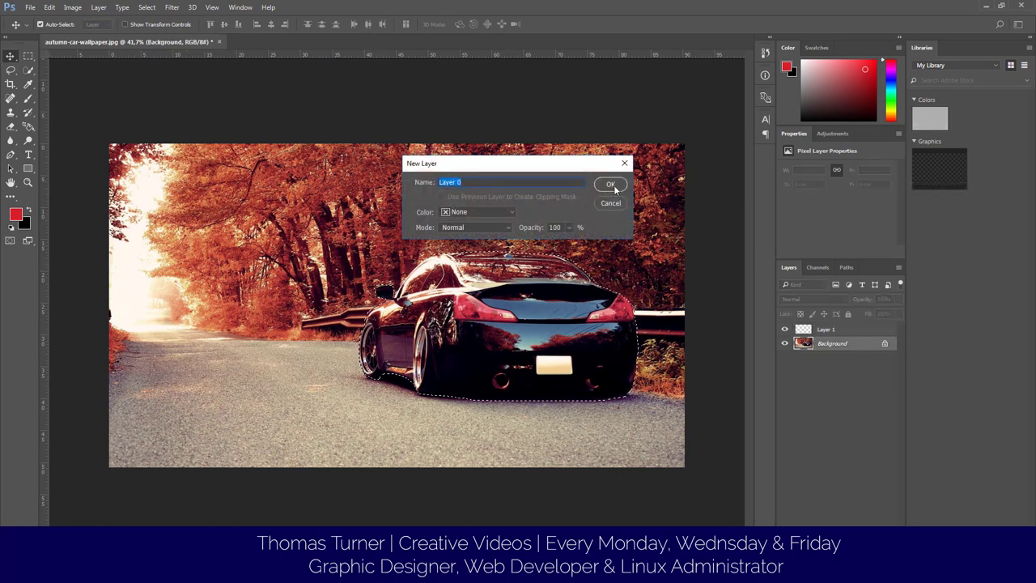
- Confirm the background as Layer 0 and copy the selected car
{"action": "key", "text": "Return"}
{"action": "left_click", "coordinate": [72, 7]}
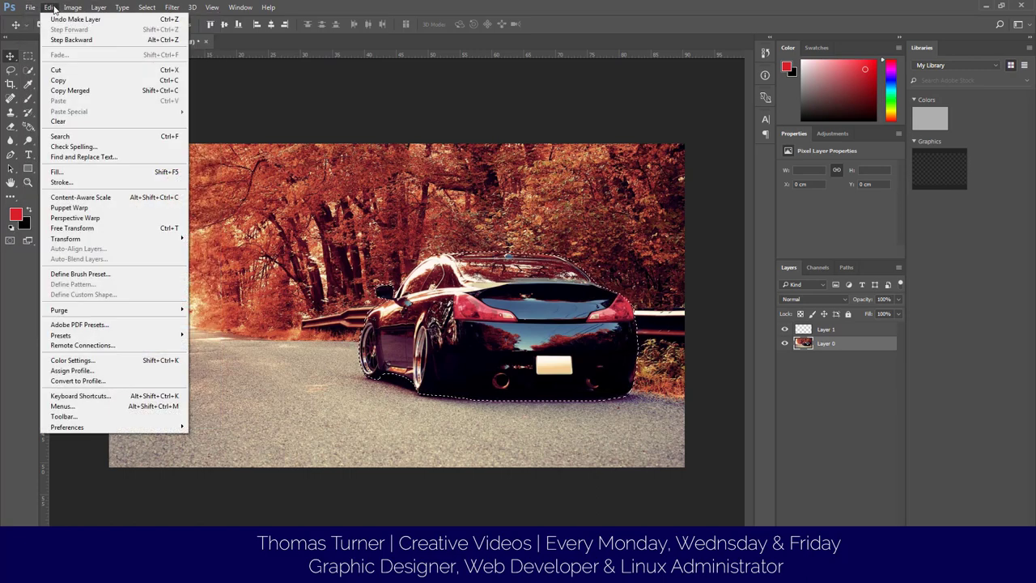
{"action": "left_click", "coordinate": [84, 92]}
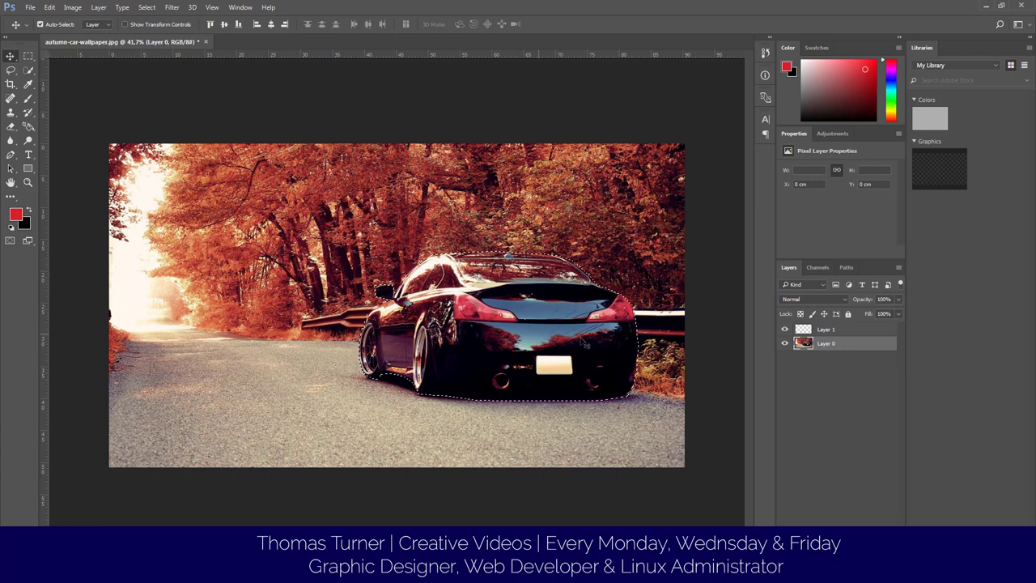
- Paste the car onto Layer 1 and drag it left of the original
{"action": "key", "text": "alt+bracketright"}
{"action": "left_click", "coordinate": [49, 7]}
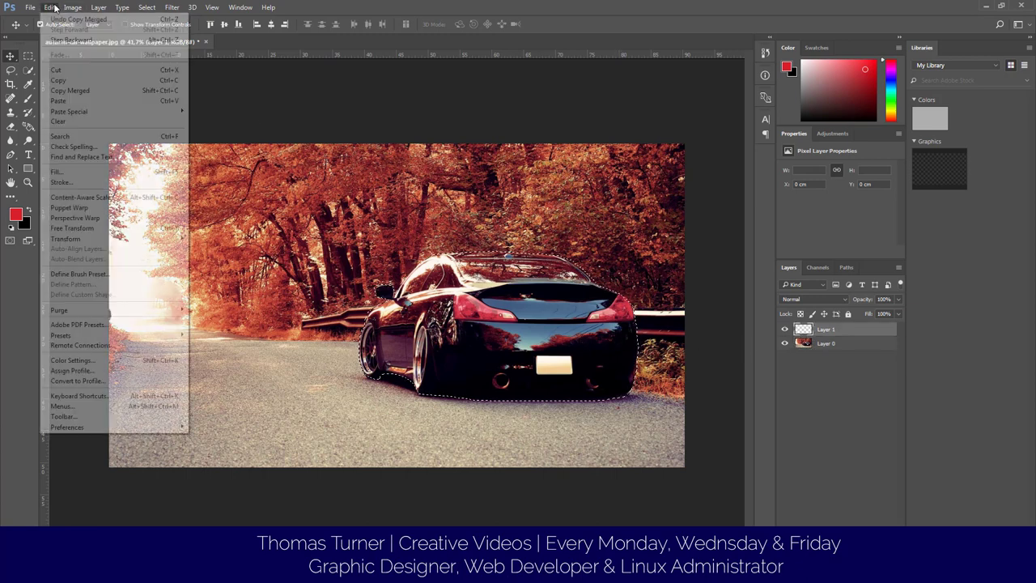
{"action": "left_click", "coordinate": [84, 100]}
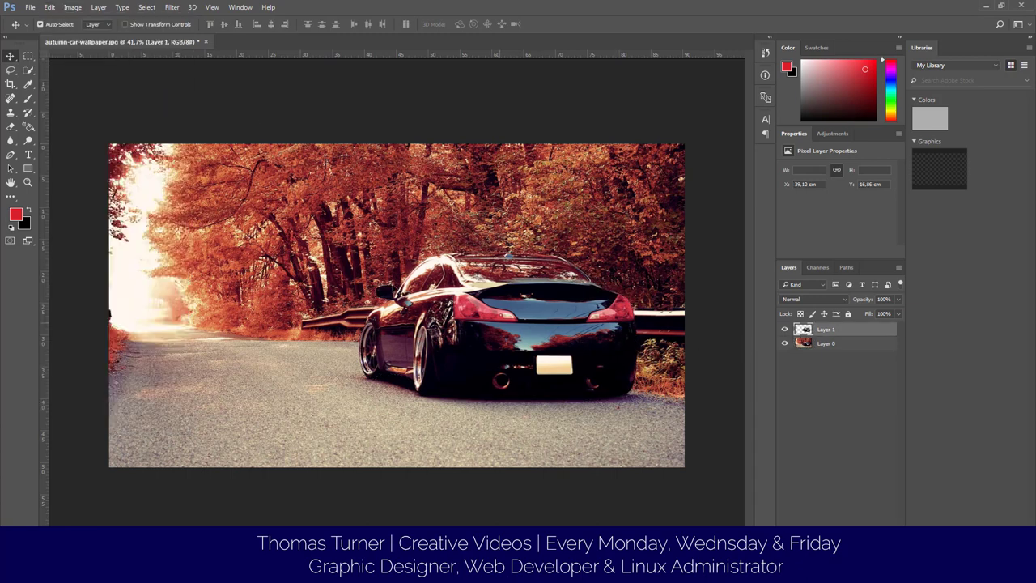
{"action": "left_click_drag", "start_coordinate": [488, 274], "coordinate": [259, 297]}
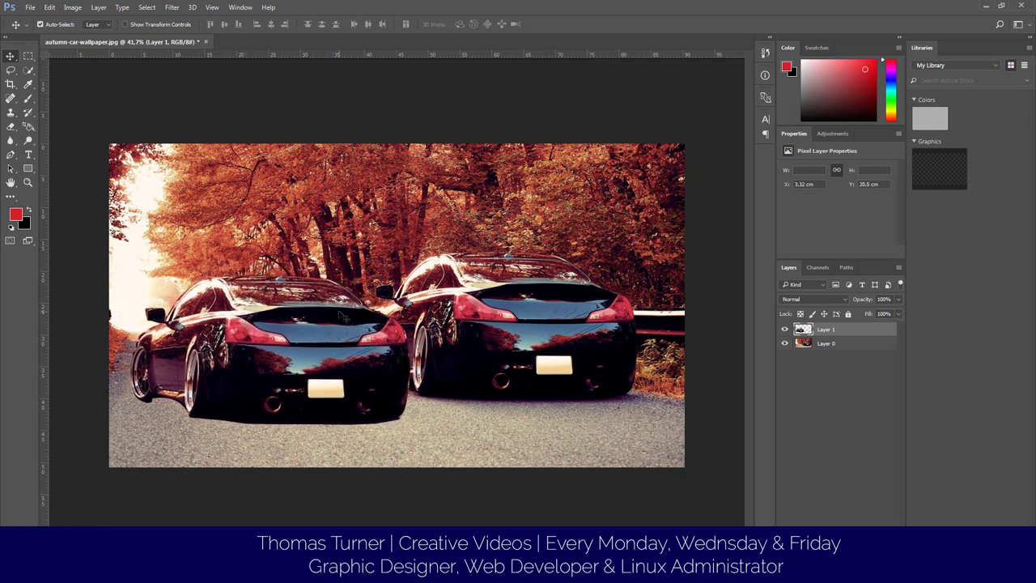
- Flip the pasted car copy horizontally
{"action": "left_click", "coordinate": [54, 8]}
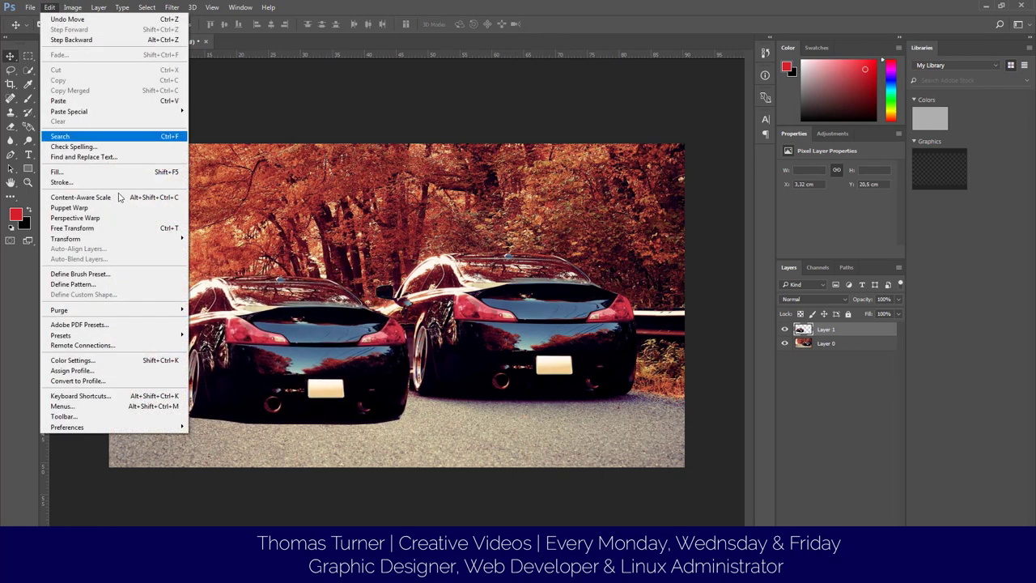
{"action": "mouse_move", "coordinate": [122, 238]}
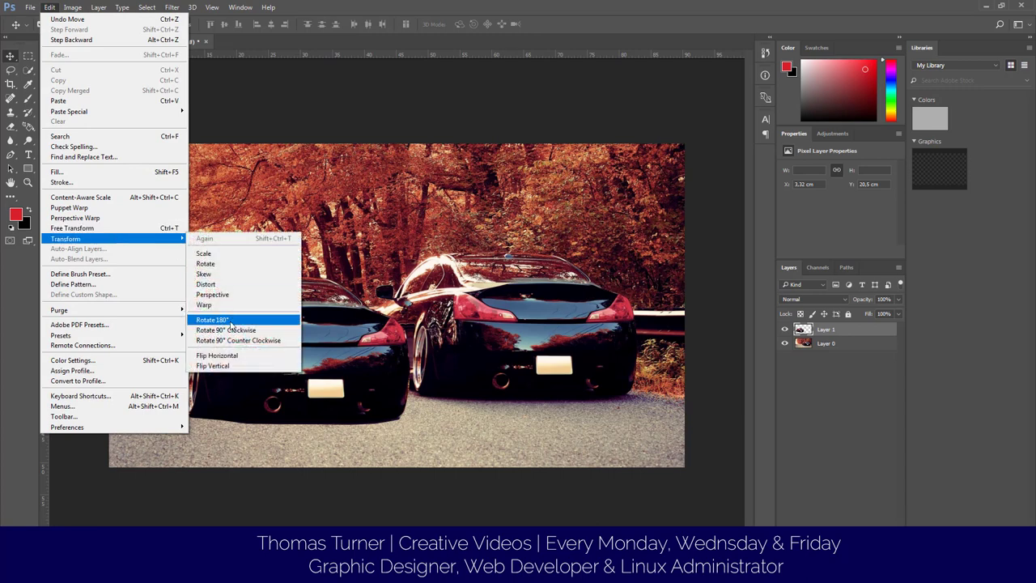
{"action": "left_click", "coordinate": [228, 356]}
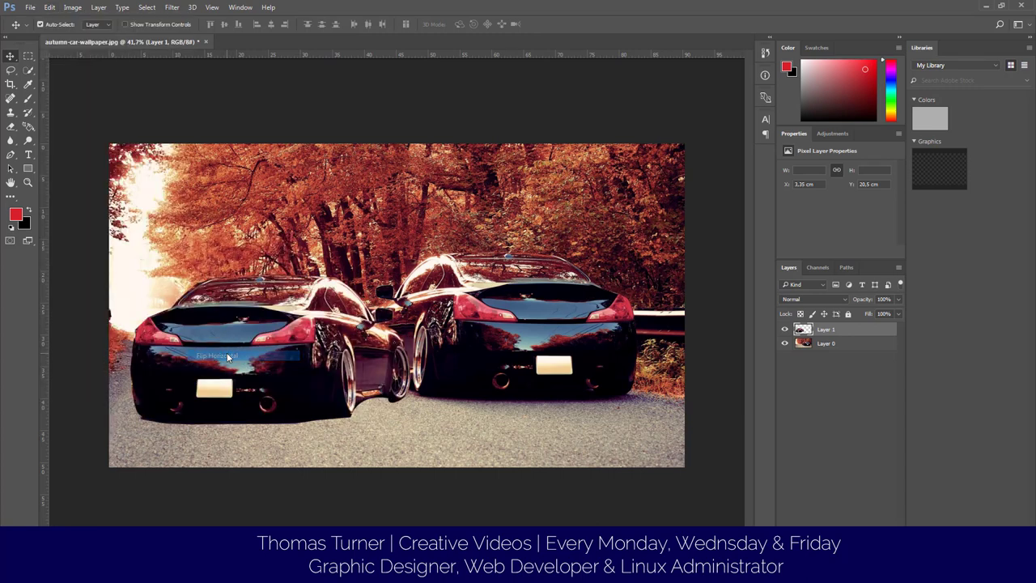
- Move the left car up, scale it to about 85% with Free Transform, nudge it into place, and commit
{"action": "left_click_drag", "start_coordinate": [257, 355], "coordinate": [204, 338]}
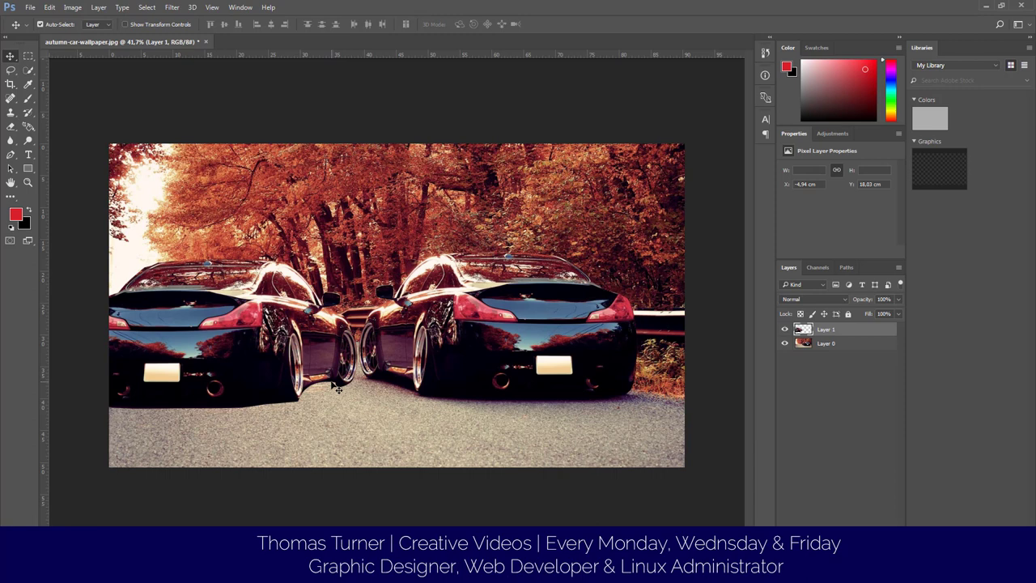
{"action": "key", "text": "ctrl+t"}
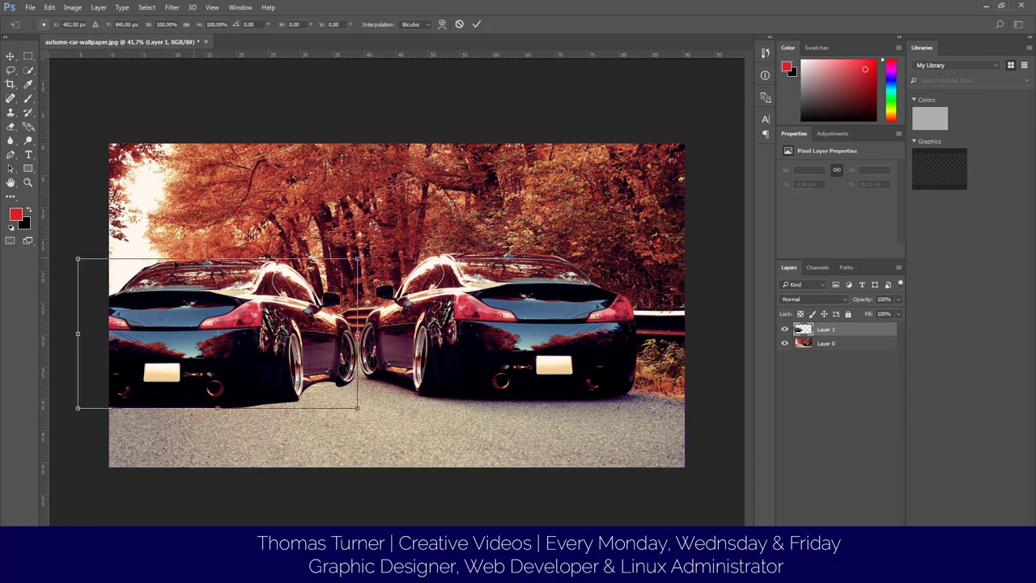
{"action": "left_click_drag", "start_coordinate": [83, 257], "coordinate": [121, 284]}
{"action": "left_click_drag", "start_coordinate": [196, 322], "coordinate": [201, 326]}
{"action": "key", "text": "Return"}
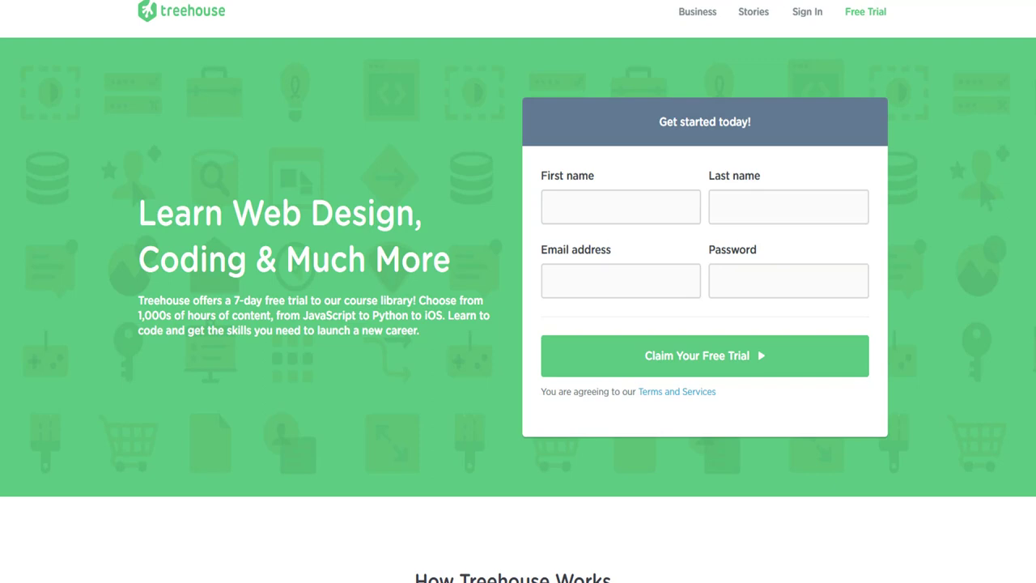
- Scroll down the Treehouse free-trial page and back up to look over the plan offer
{"action": "scroll", "coordinate": [518, 311], "scroll_direction": "down", "scroll_amount": 10}
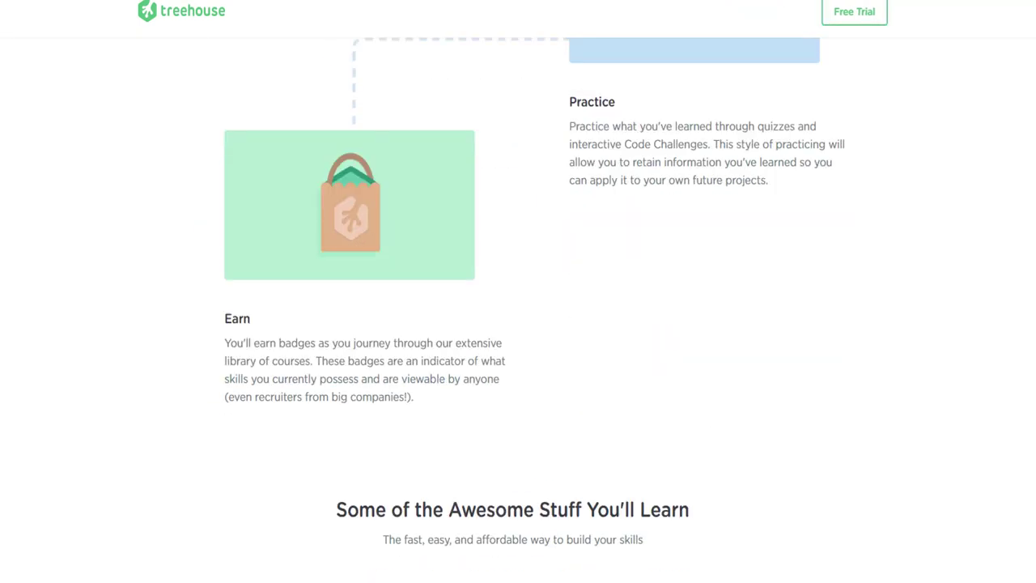
{"action": "scroll", "coordinate": [518, 308], "scroll_direction": "down", "scroll_amount": 20}
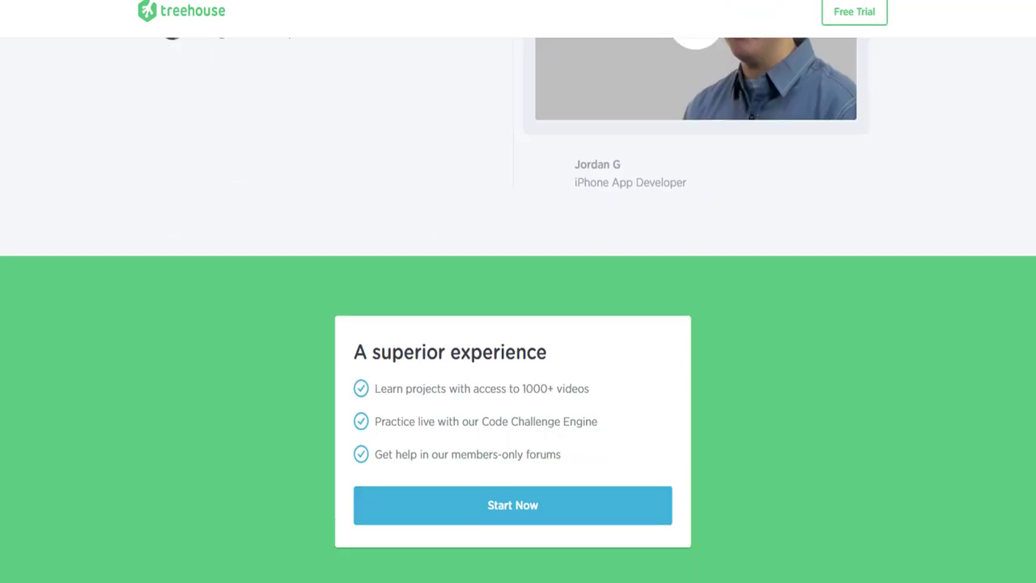
{"action": "scroll", "coordinate": [519, 308], "scroll_direction": "down", "scroll_amount": 2}
{"action": "scroll", "coordinate": [518, 307], "scroll_direction": "up", "scroll_amount": 20}
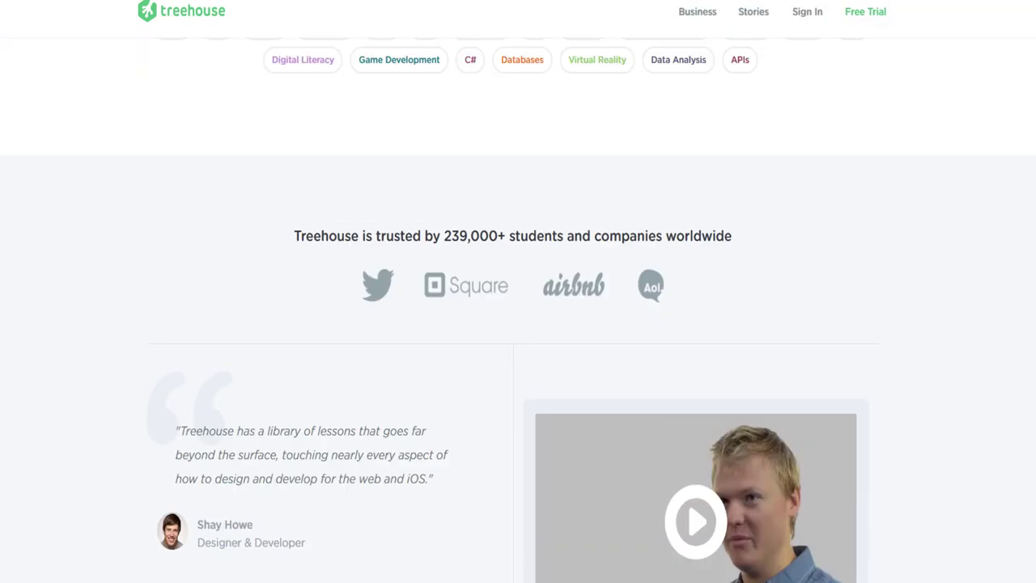
{"action": "scroll", "coordinate": [761, 186], "scroll_direction": "up", "scroll_amount": 2}
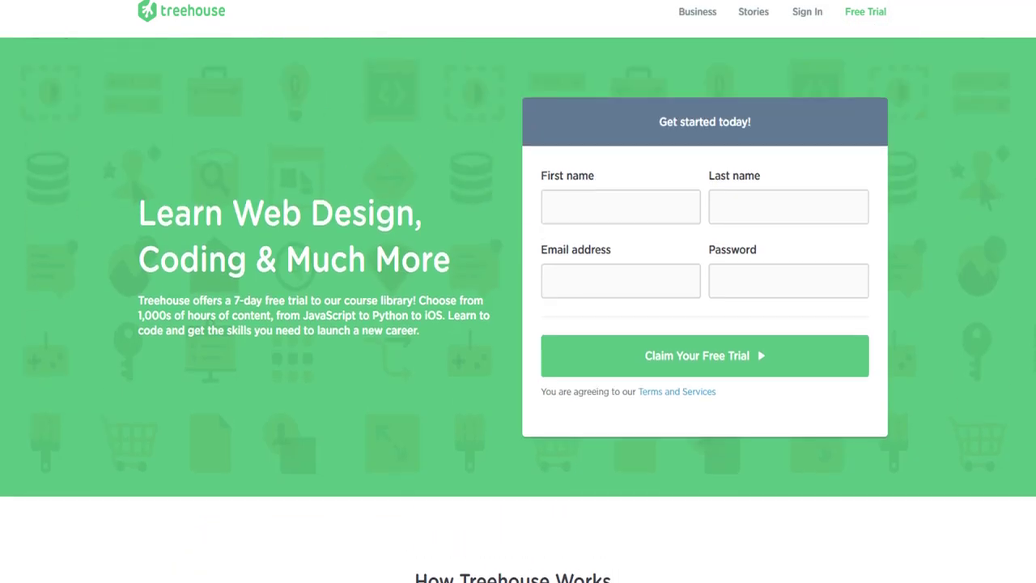